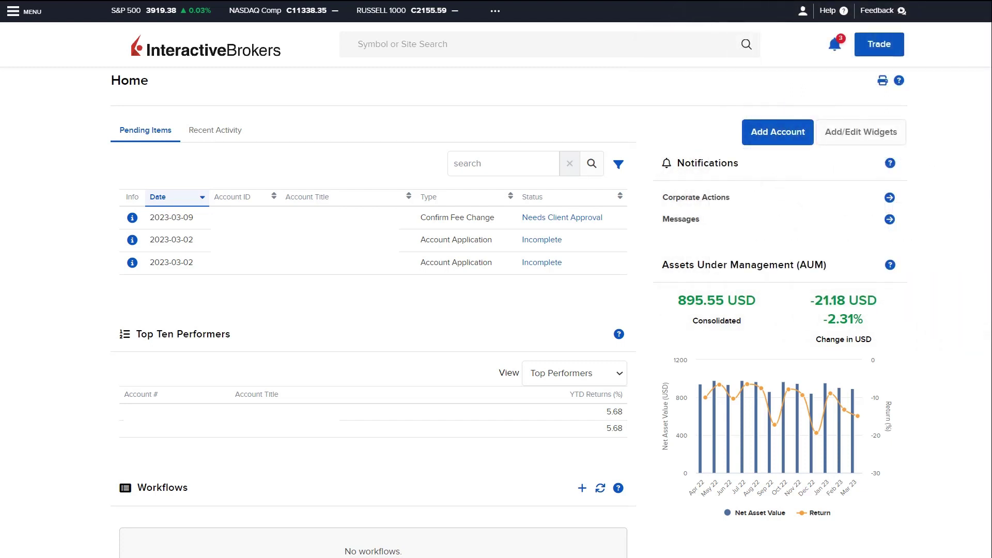
- Go to the Fee Templates page under Administration & Tools > Fees & Invoicing
click(22, 17)
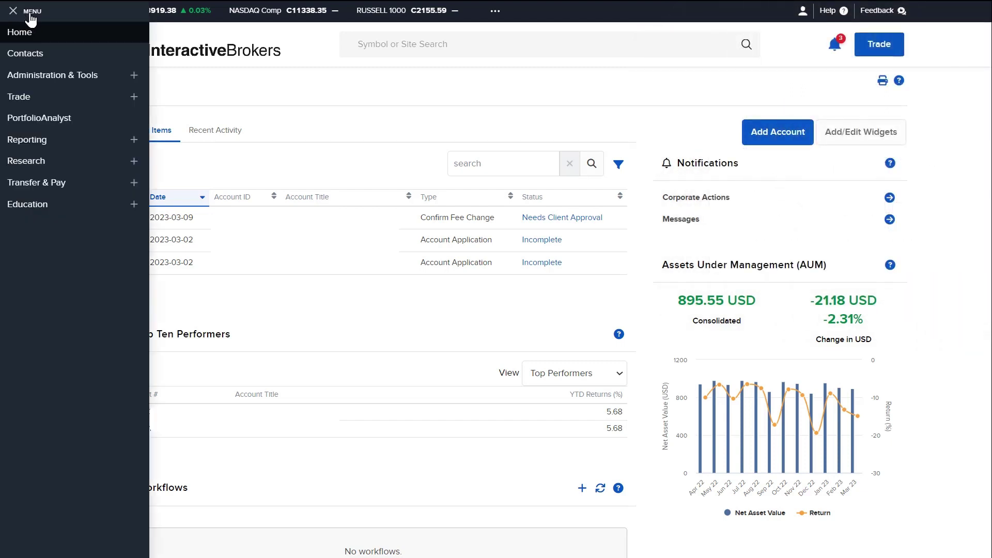
click(135, 77)
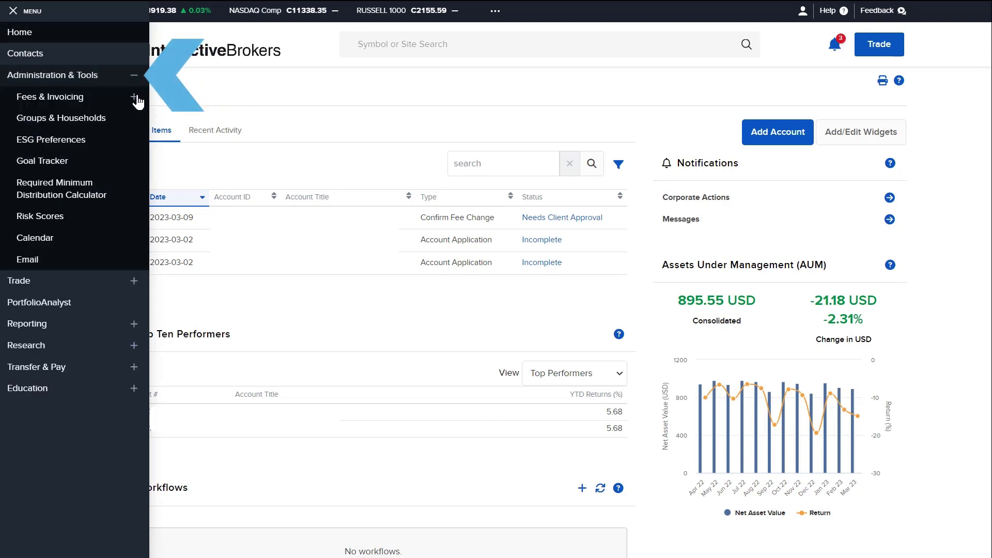
click(136, 98)
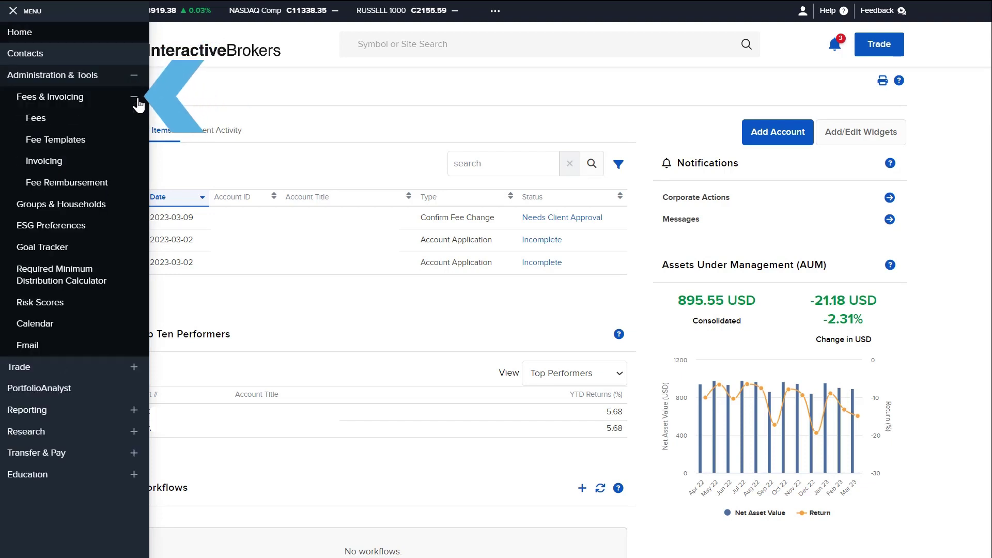
click(108, 144)
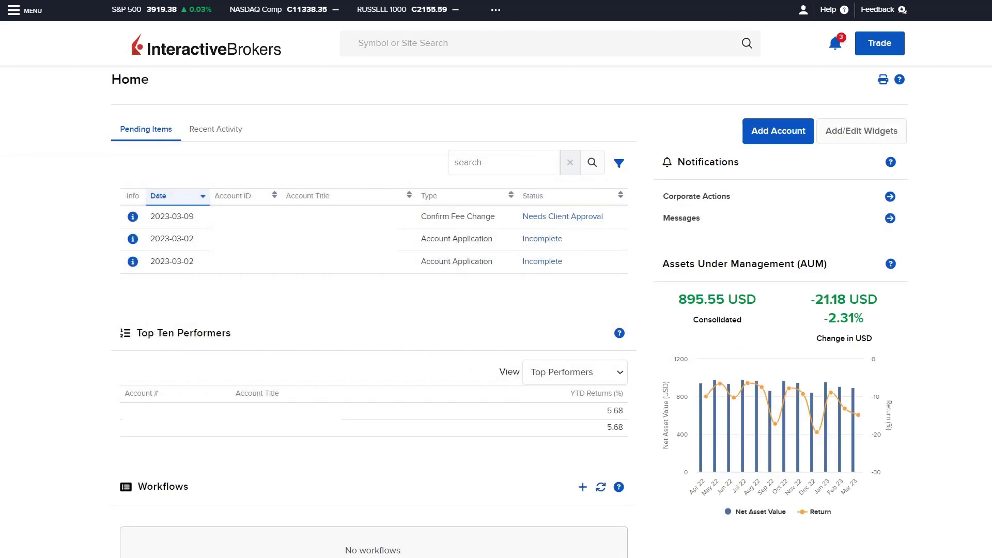
- Open Client Fees, select the individual test-template account, and start editing its client fees
click(14, 10)
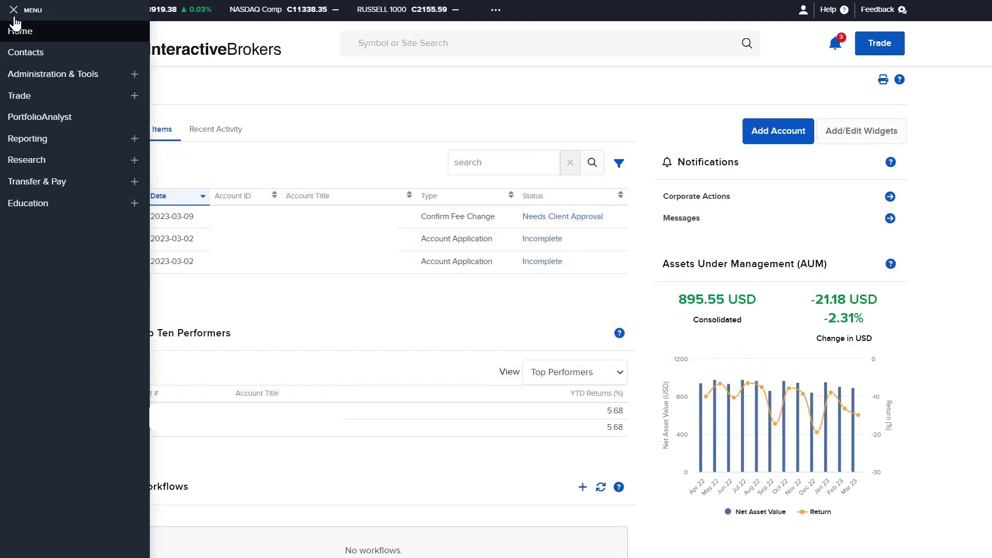
click(105, 74)
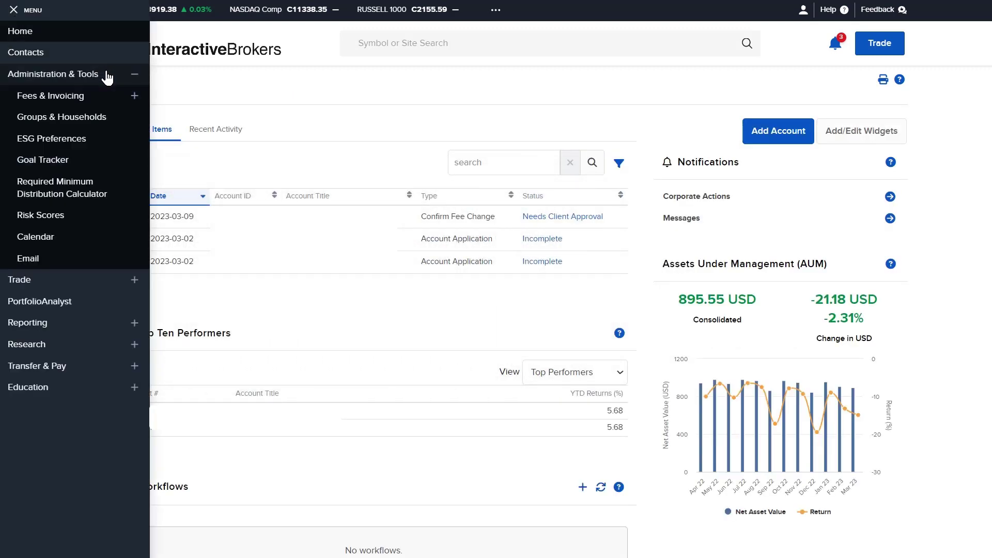
click(115, 98)
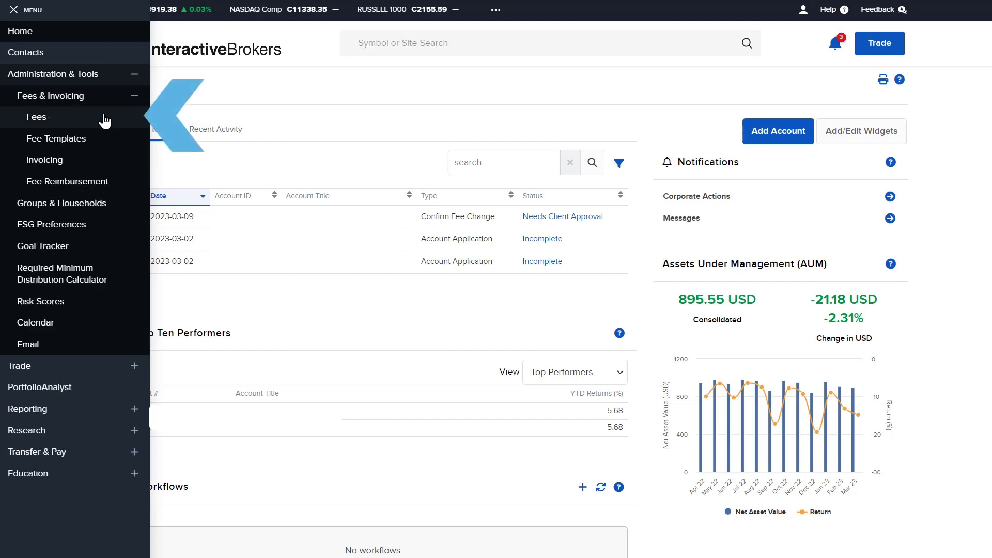
click(105, 118)
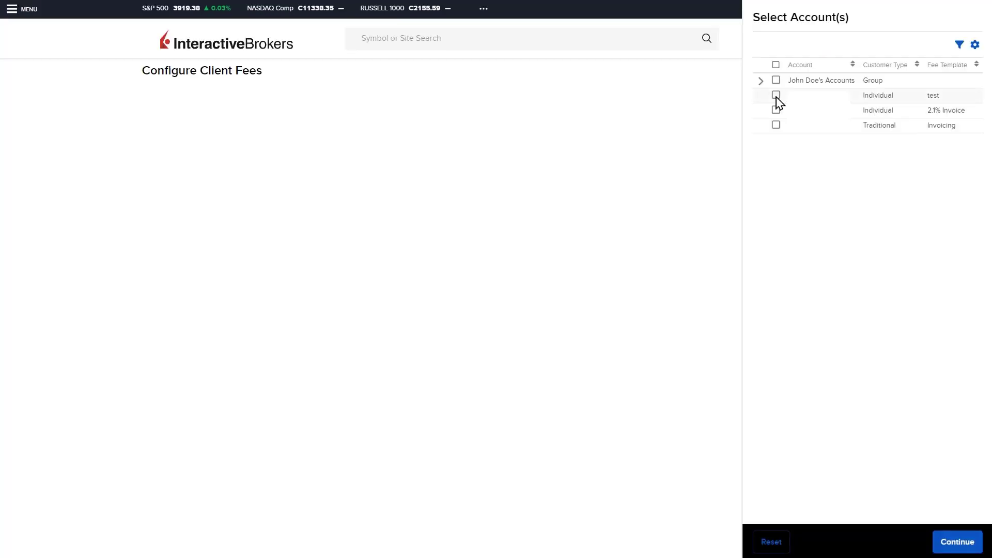
click(774, 96)
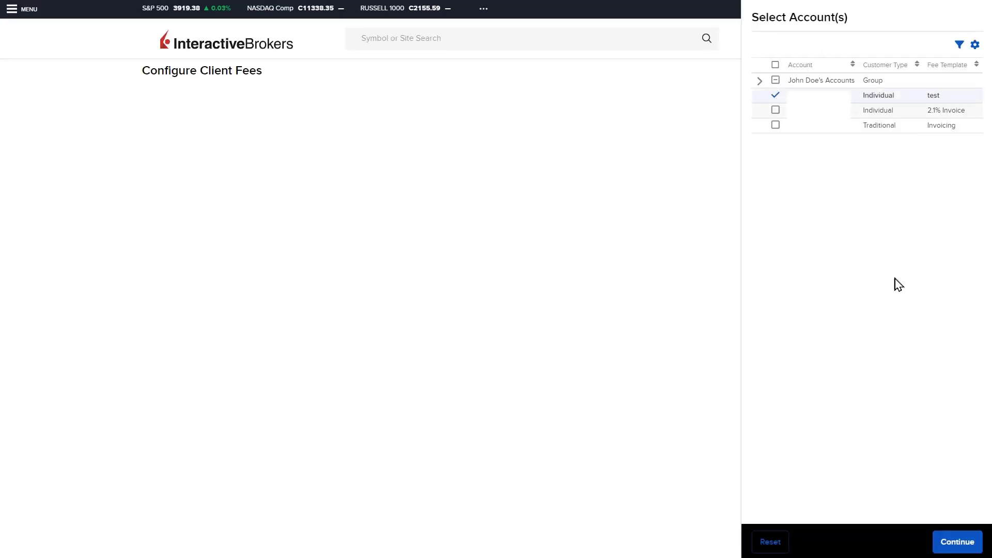
click(956, 542)
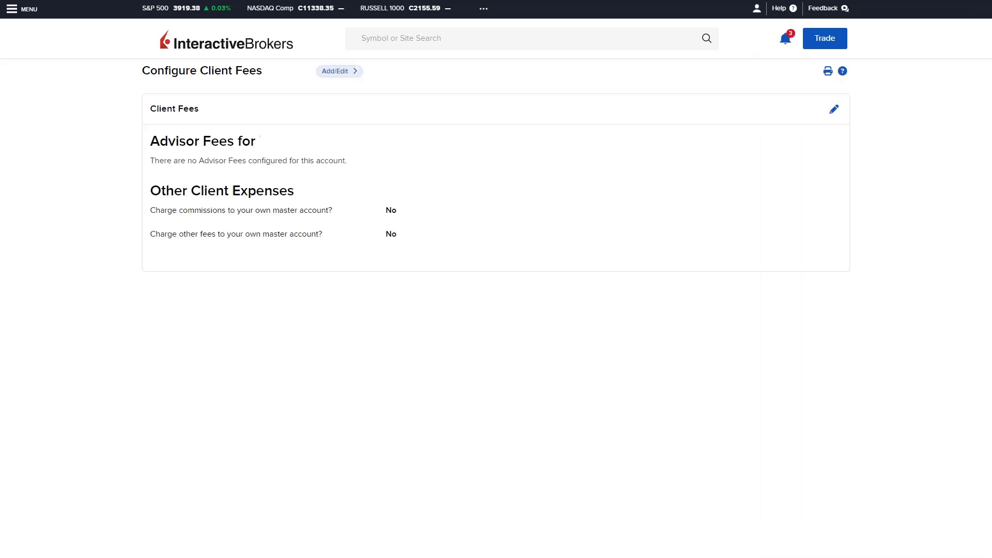
click(832, 118)
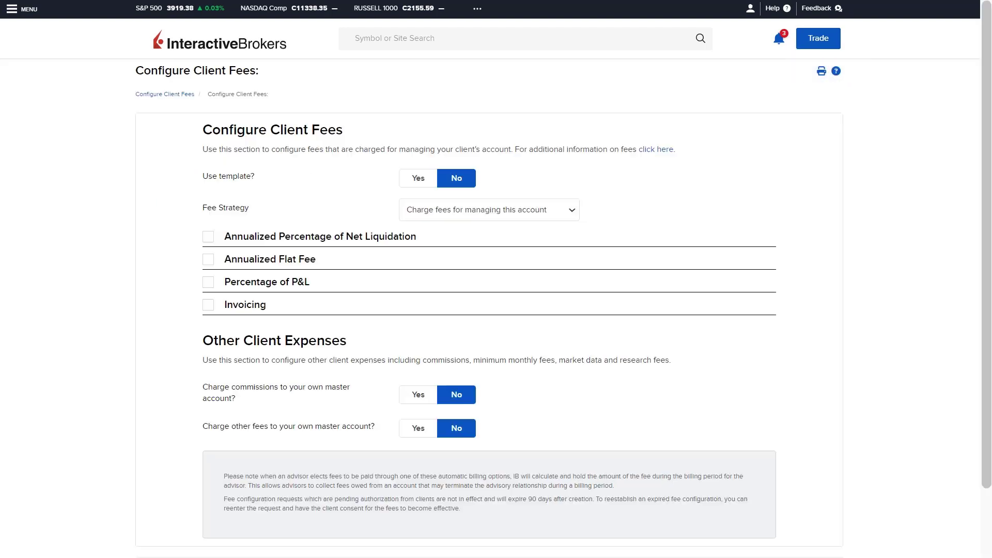
- Enable the Annualized Percentage of Net Liquidation fee as a Fixed type at 1%
click(208, 238)
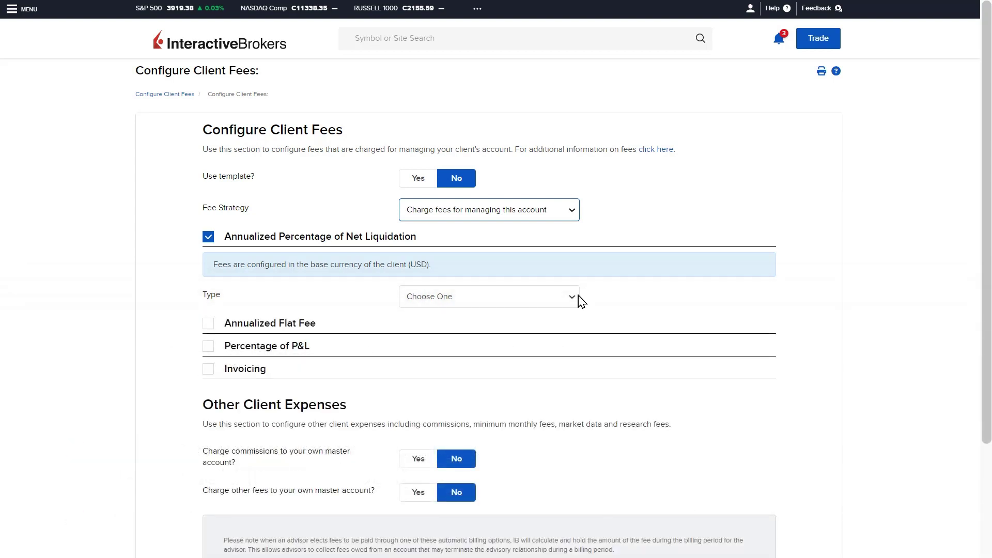
click(576, 298)
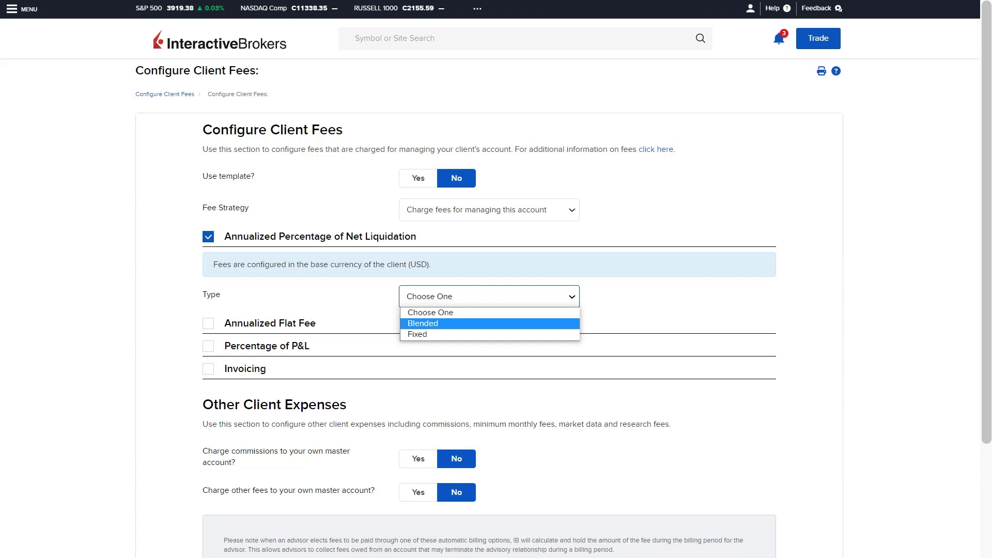
click(558, 334)
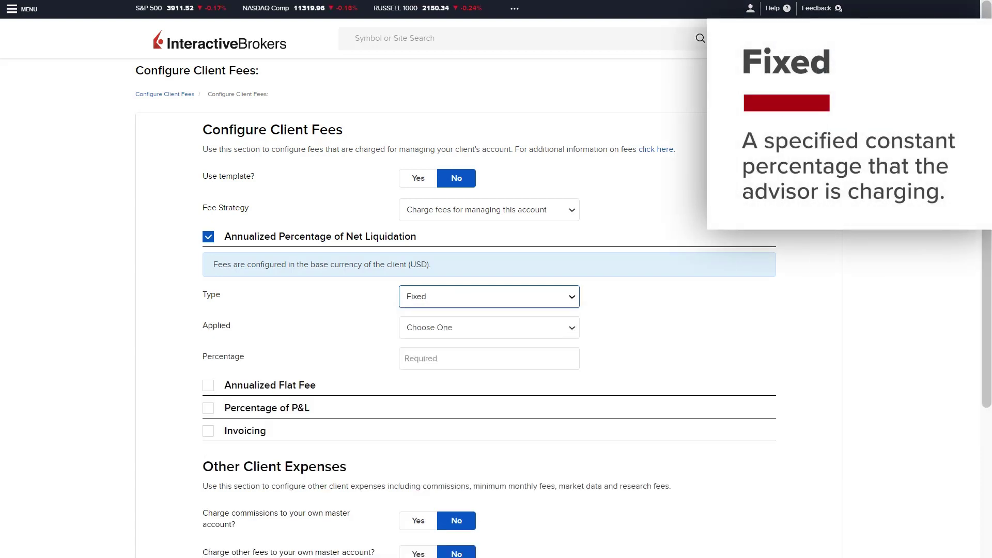
click(489, 358)
text(1)
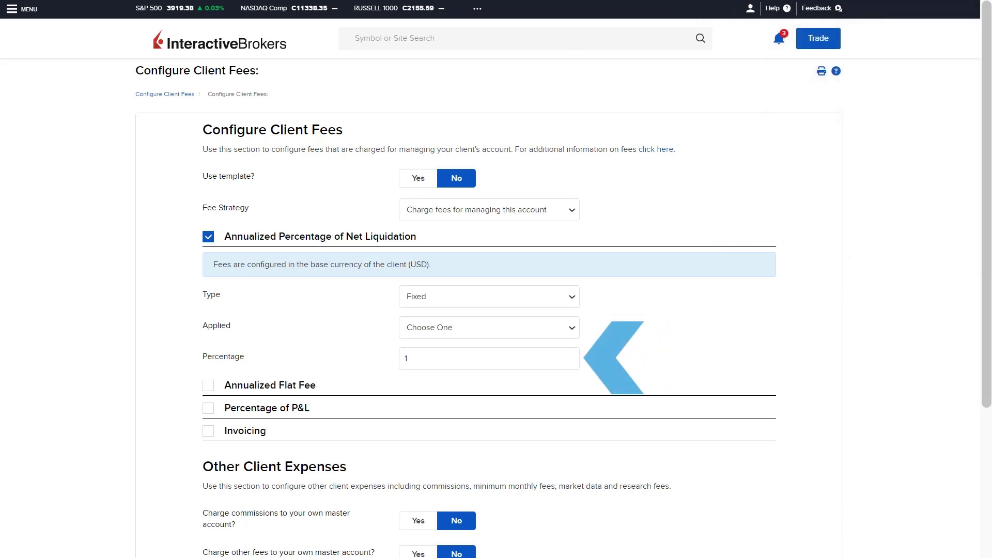
click(566, 303)
- Switch the percentage fee to Blended, with NAV Range 1 at 2% up to 100,000
key(Up)
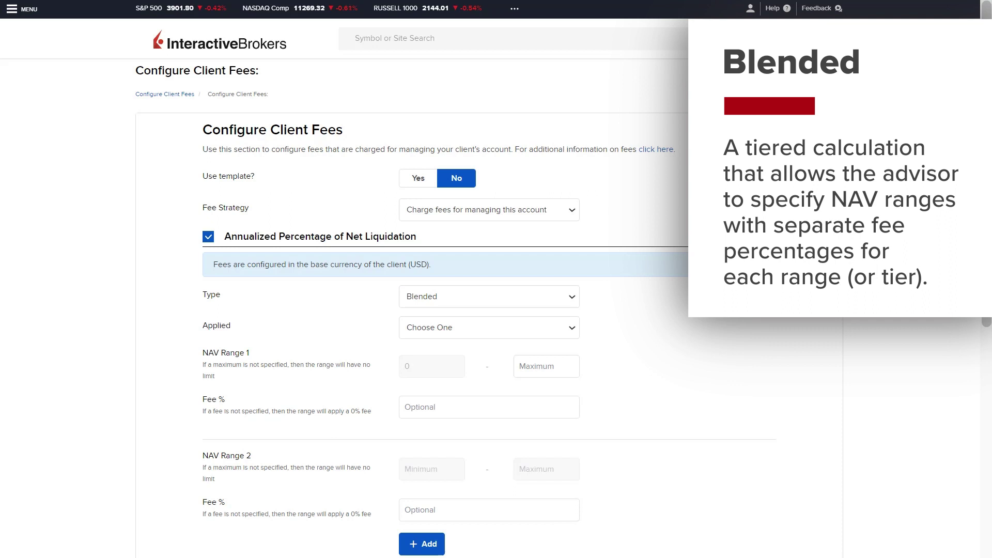
click(527, 367)
text(100,000)
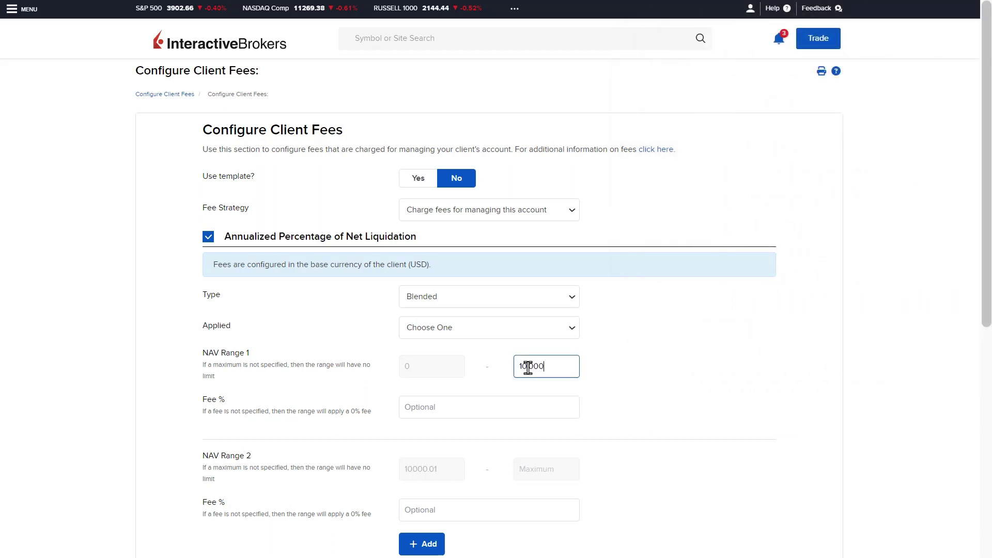
click(477, 405)
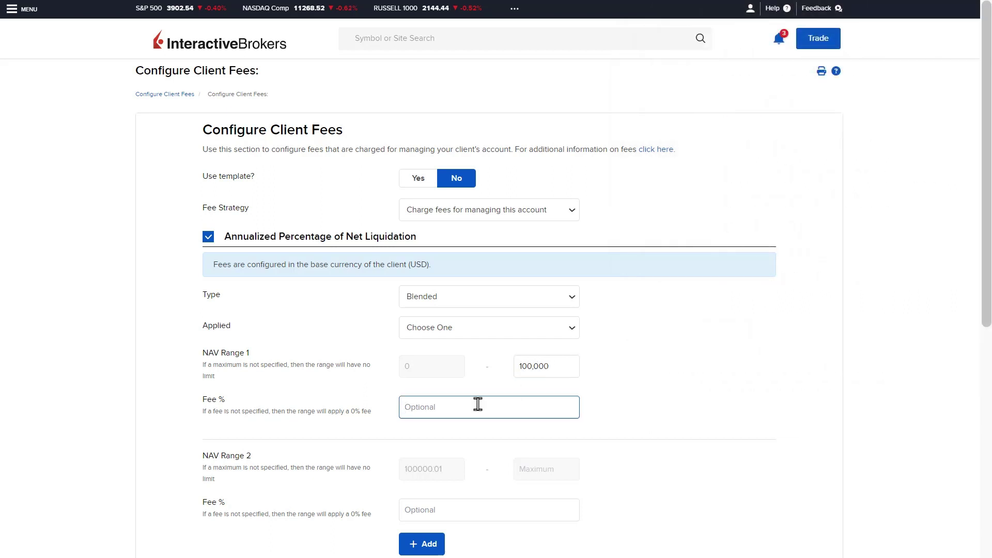
text(2)
- Add a third tier: Range 2 at 1% up to 300,000, Range 3 at 0.5%
click(413, 544)
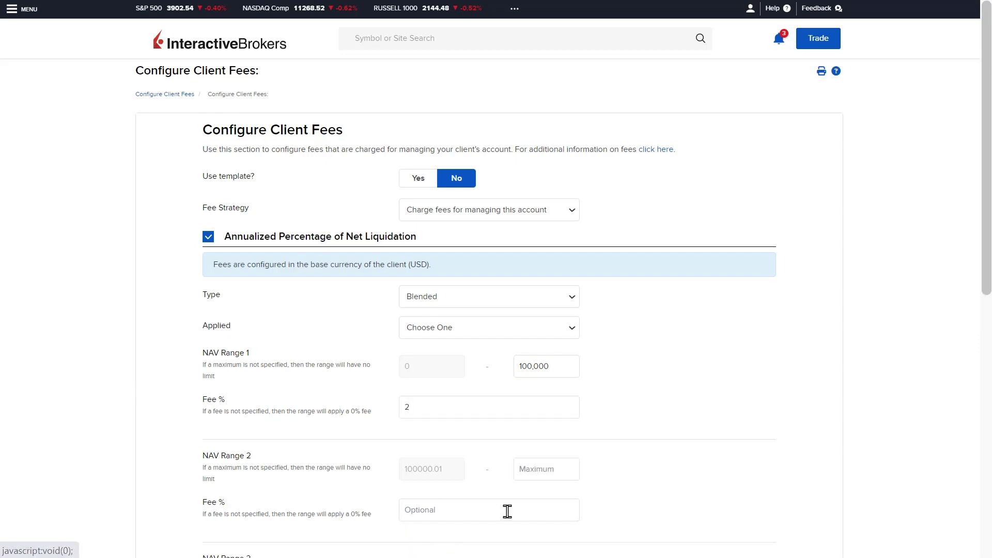
click(537, 473)
text(300,000)
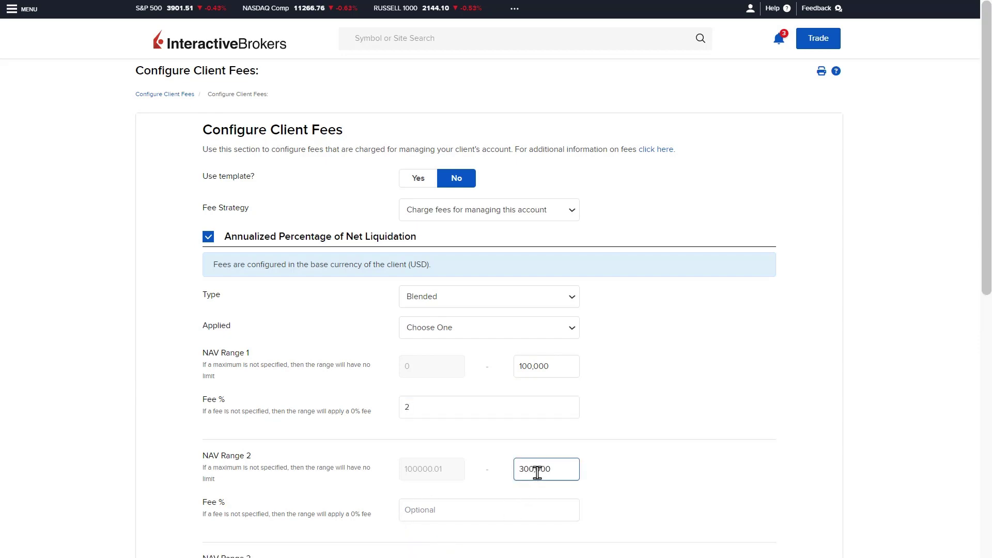
click(449, 510)
text(1)
scroll(552, 494, down, 6)
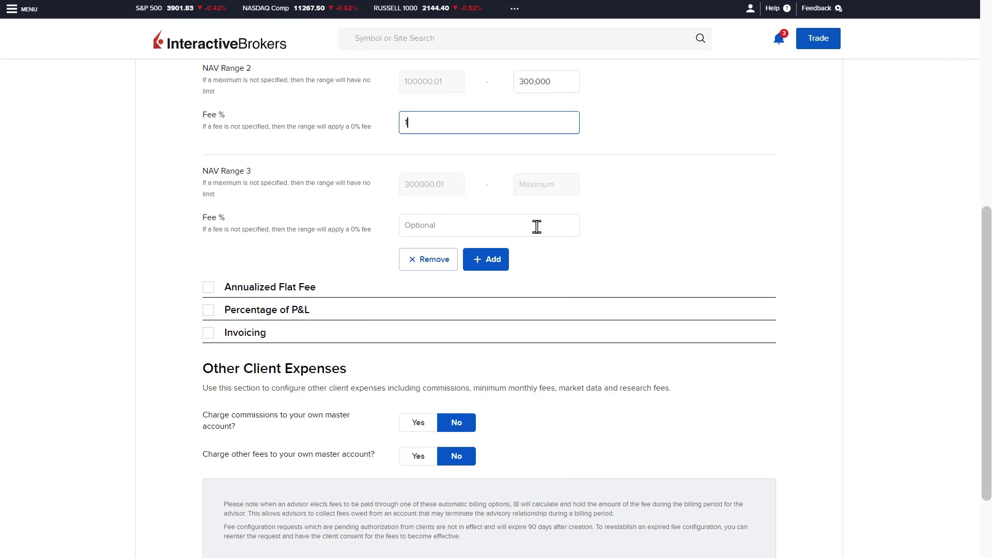
click(479, 226)
text(0.5)
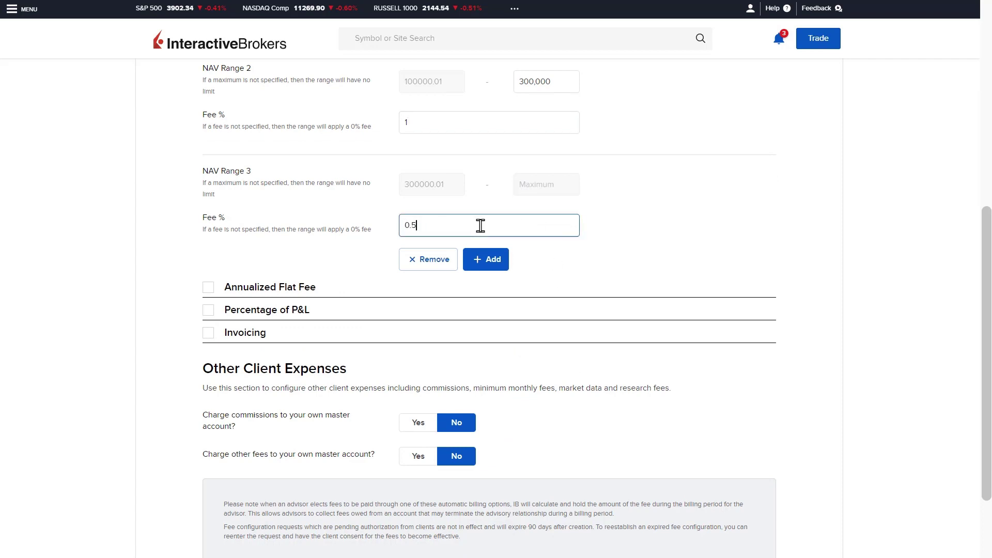
key(Tab)
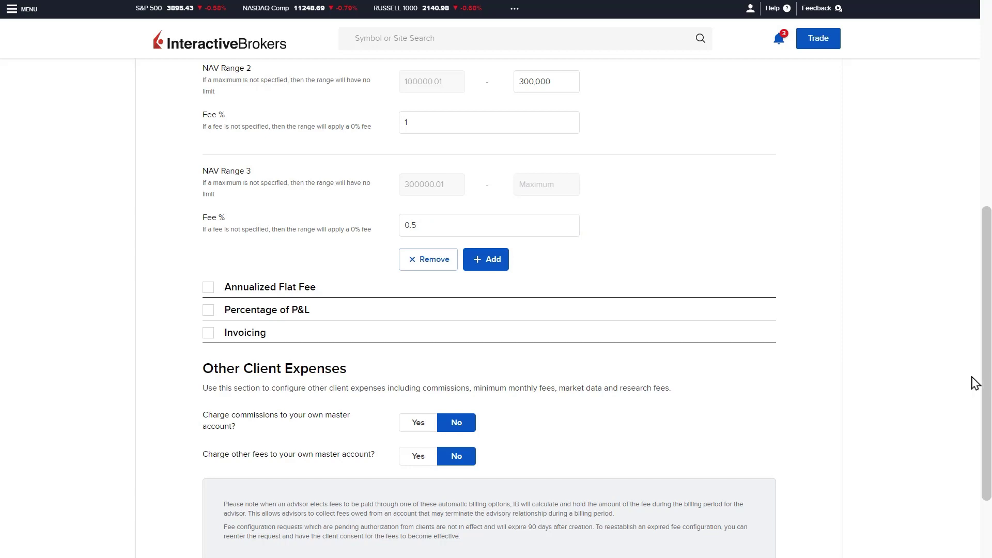
- Return to the top of the fee form and open the Applied billing frequency list
scroll(945, 383, up, 8)
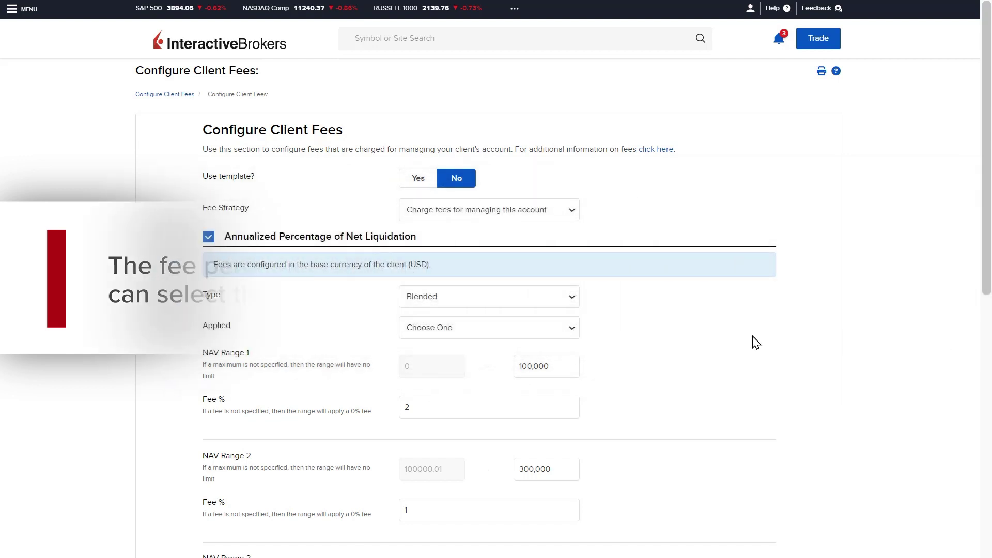
click(574, 330)
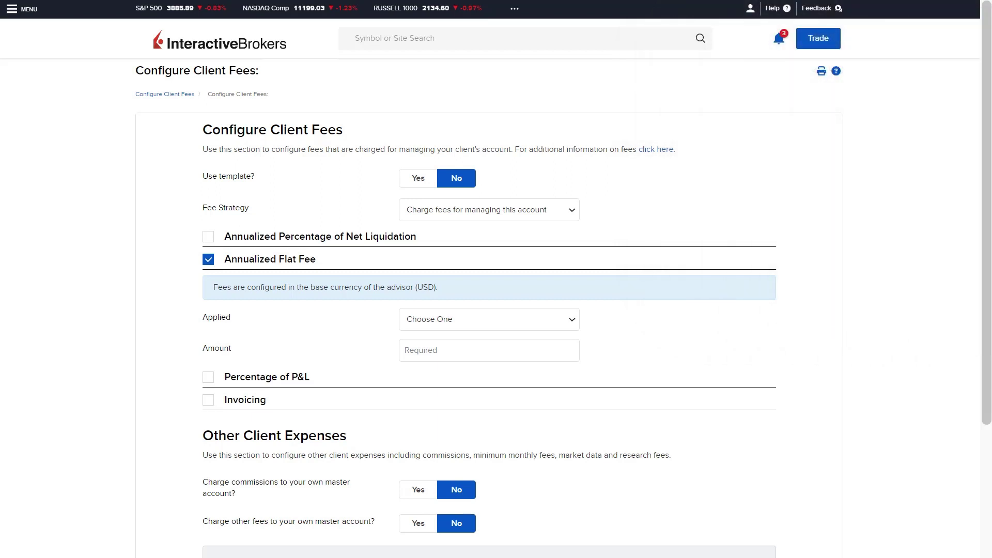
- Set the Annualized Flat Fee amount to 1,000, applied Monthly
click(489, 350)
text(1,000)
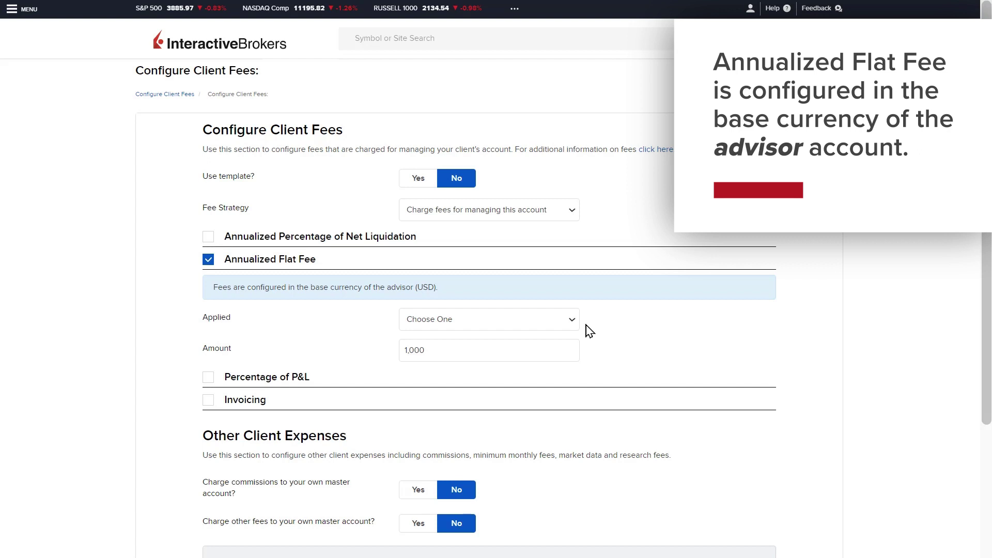
click(574, 324)
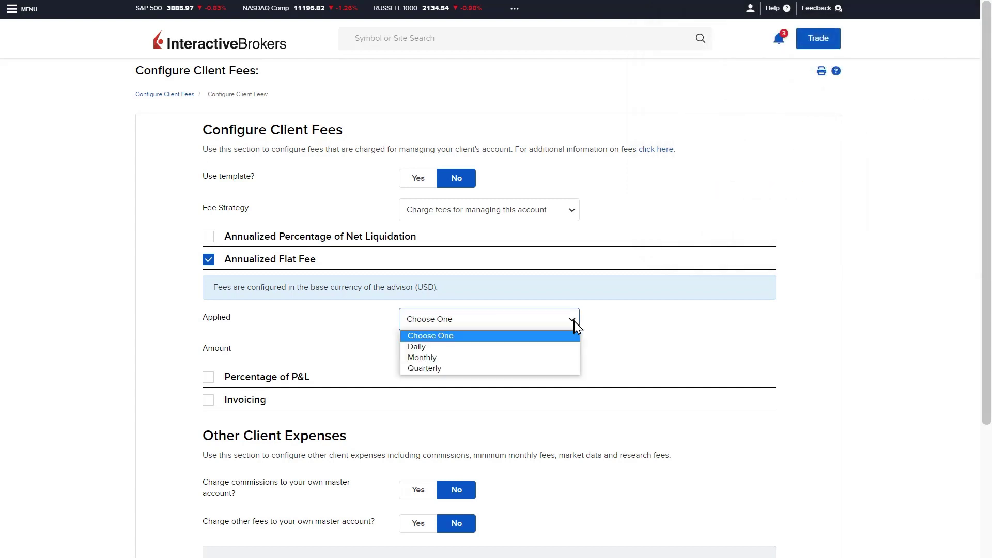
click(563, 358)
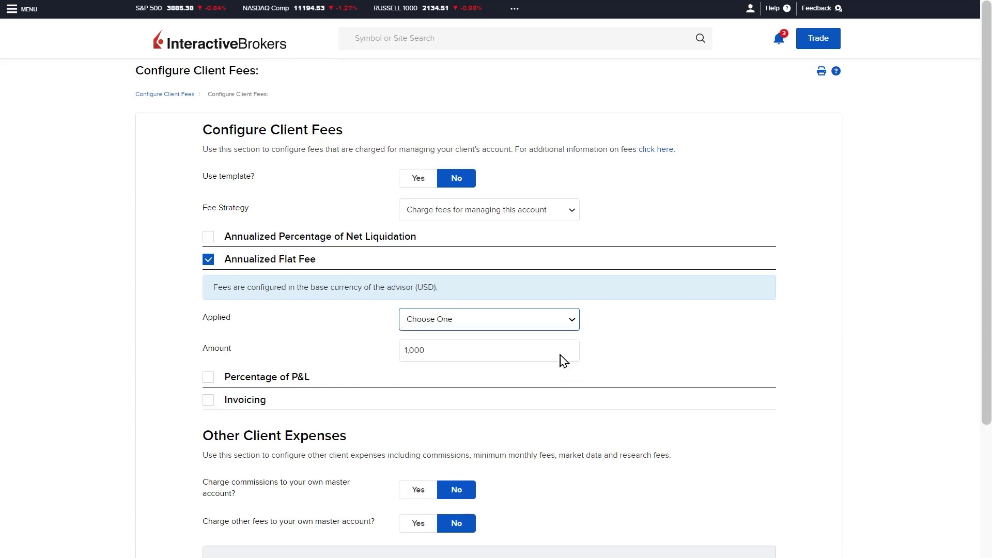